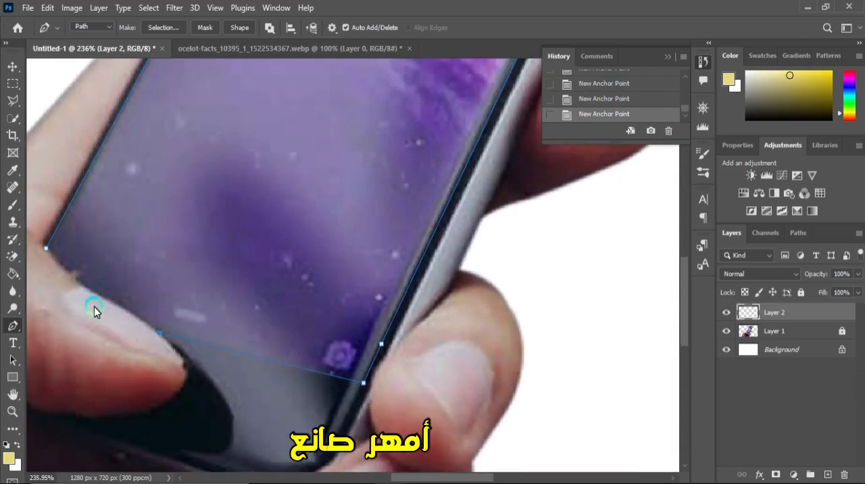
# - Finish the pen path along the thumb's edge and close it around the phone screen
pyautogui.scroll(3, 94, 306)
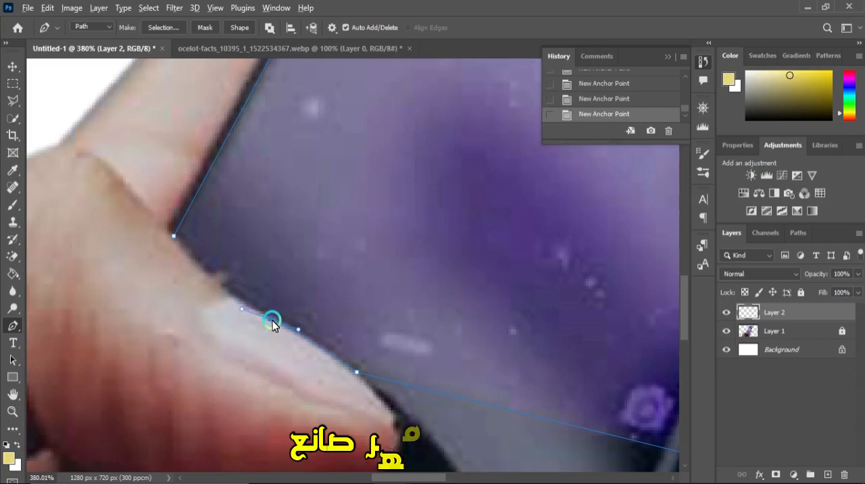
pyautogui.click(196, 254)
pyautogui.moveTo(175, 238); pyautogui.dragTo(142, 208)
pyautogui.scroll(-5, 142, 208)
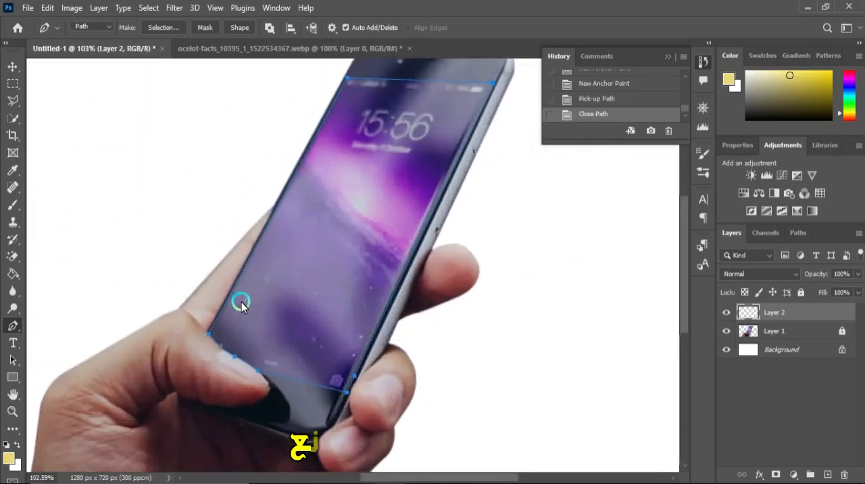
# - Convert the phone screen path into a new anti-aliased selection with a 0.5-pixel feather radius
pyautogui.rightClick(301, 279)
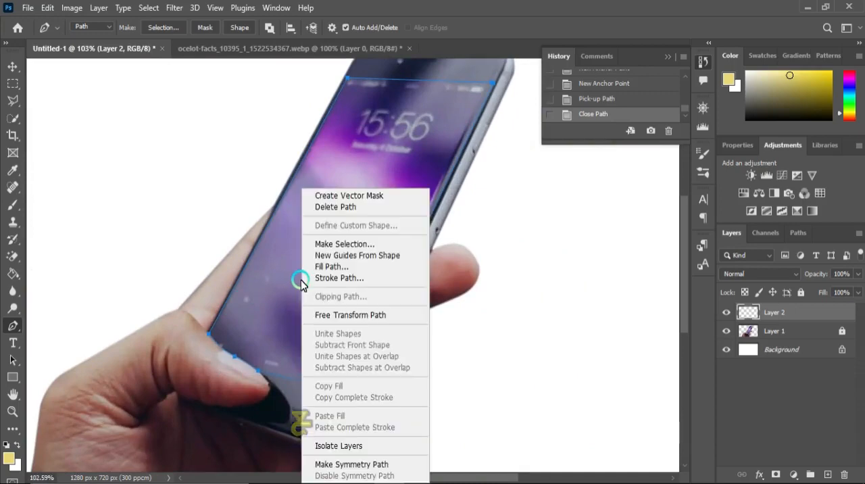
pyautogui.click(337, 244)
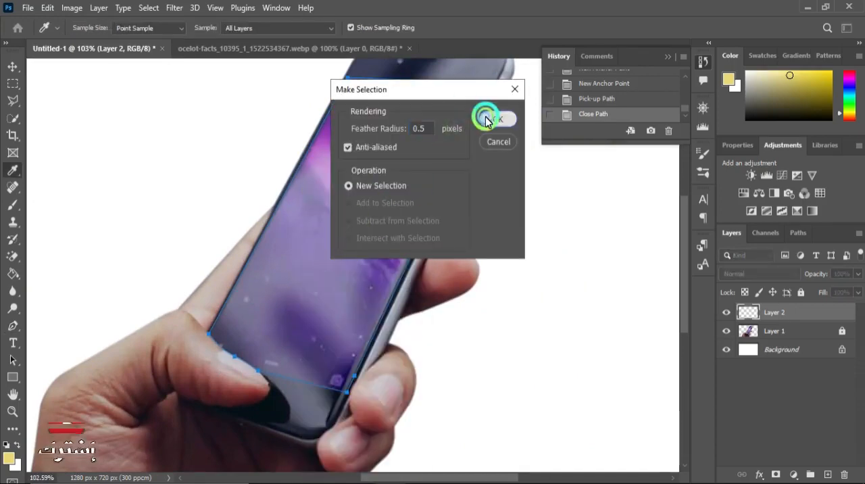
pyautogui.click(485, 119)
pyautogui.scroll(-2, 458, 405)
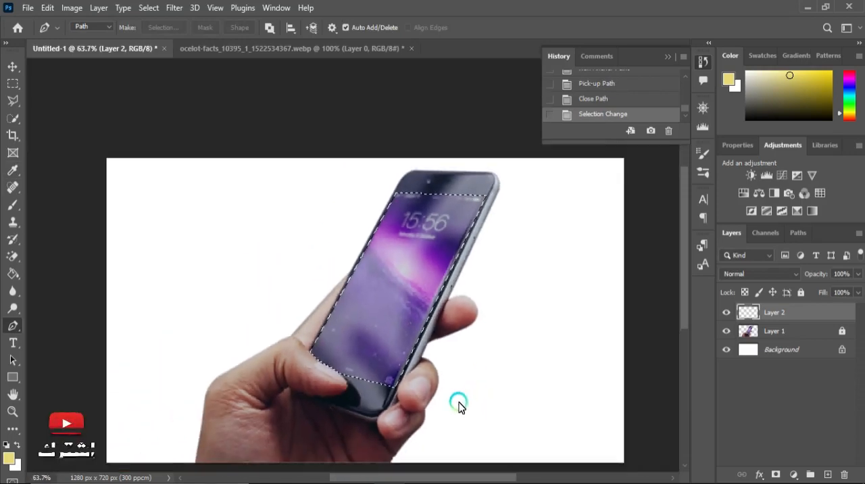
# - Reset the colours to default and fill the phone screen selection on Layer 2 with black using the Paint Bucket
pyautogui.scroll(1, 518, 276)
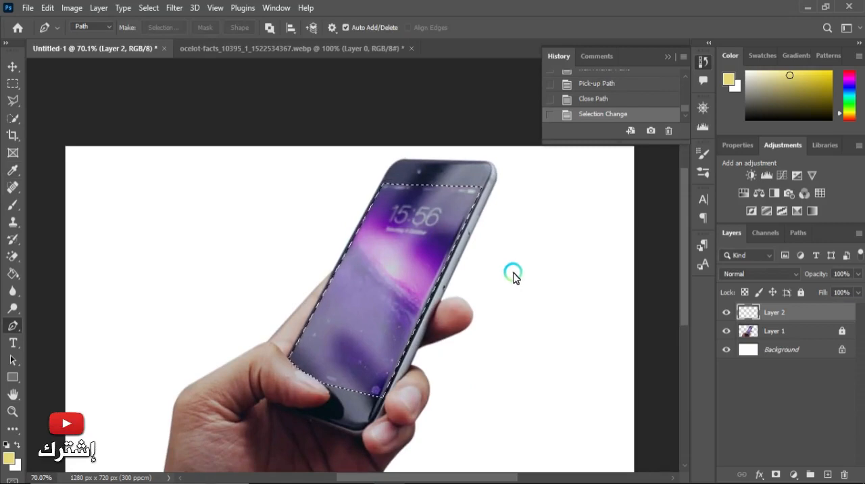
pyautogui.press('d')
pyautogui.press('g')
pyautogui.click(388, 330)
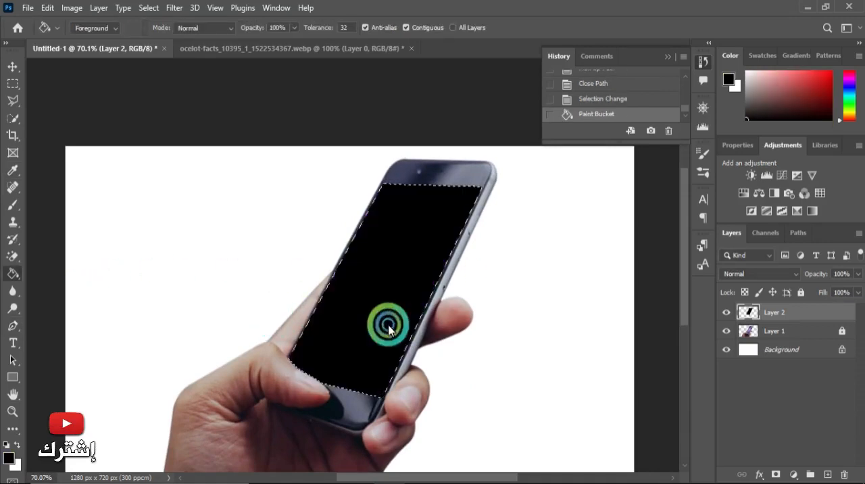
# - Deselect the phone screen area and collapse the history list
pyautogui.scroll(-5, 373, 385)
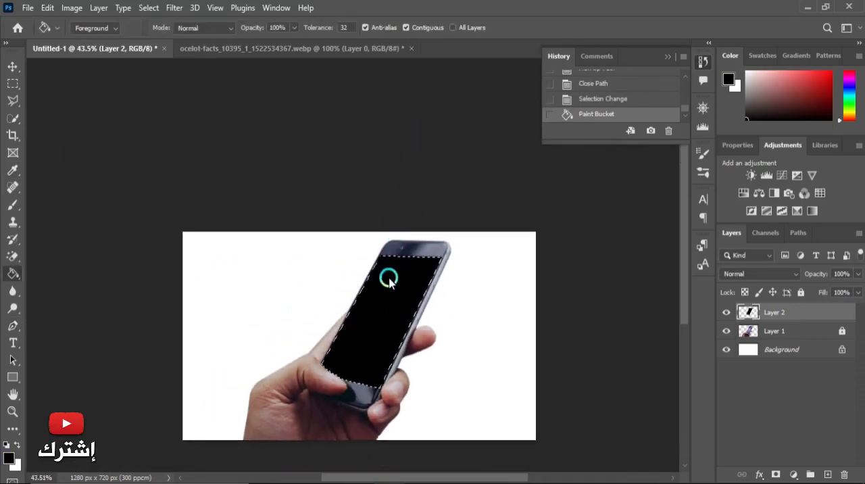
pyautogui.scroll(3, 388, 279)
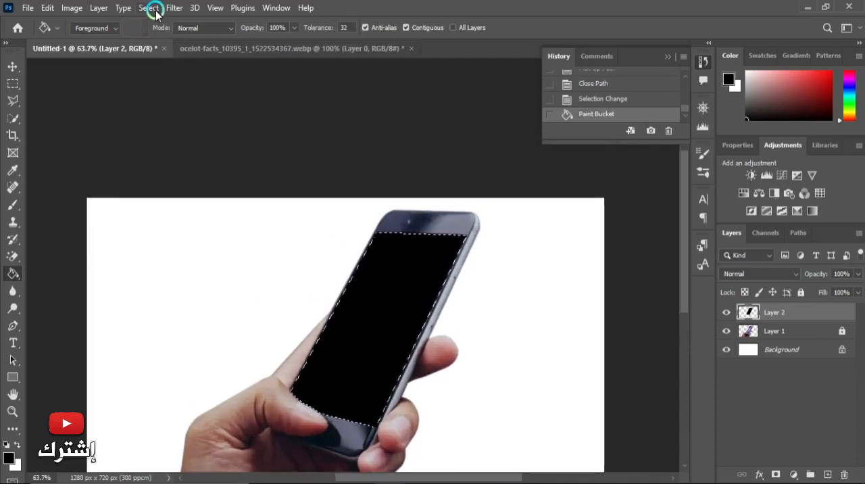
pyautogui.click(150, 8)
pyautogui.click(162, 34)
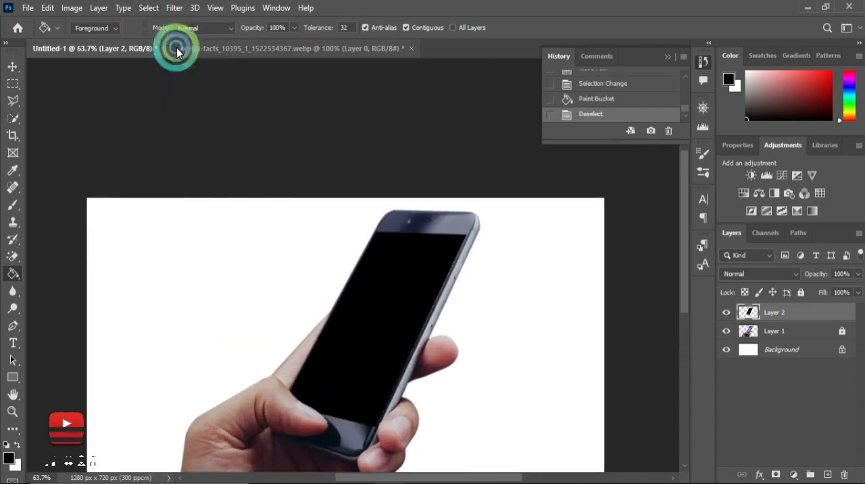
pyautogui.scroll(-4, 347, 177)
pyautogui.scroll(2, 378, 327)
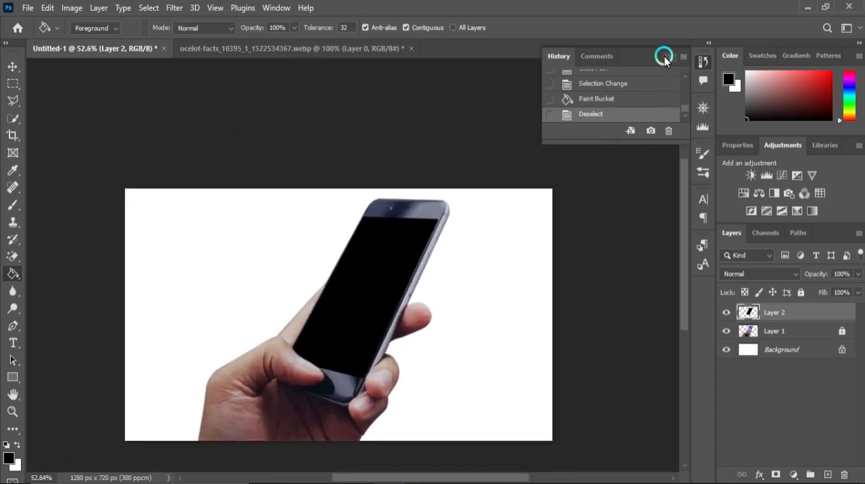
pyautogui.click(664, 58)
# - Switch to the ocelot document and make a rectangular selection of the photo just inside its black border
pyautogui.click(301, 50)
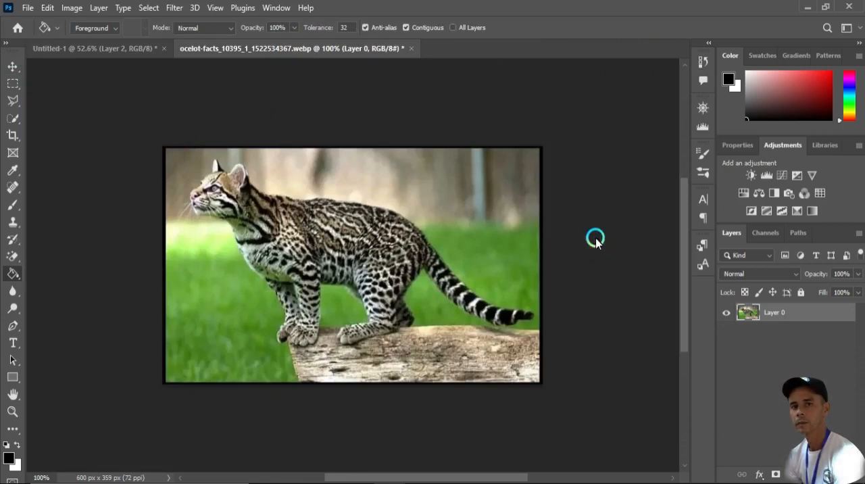
pyautogui.click(15, 86)
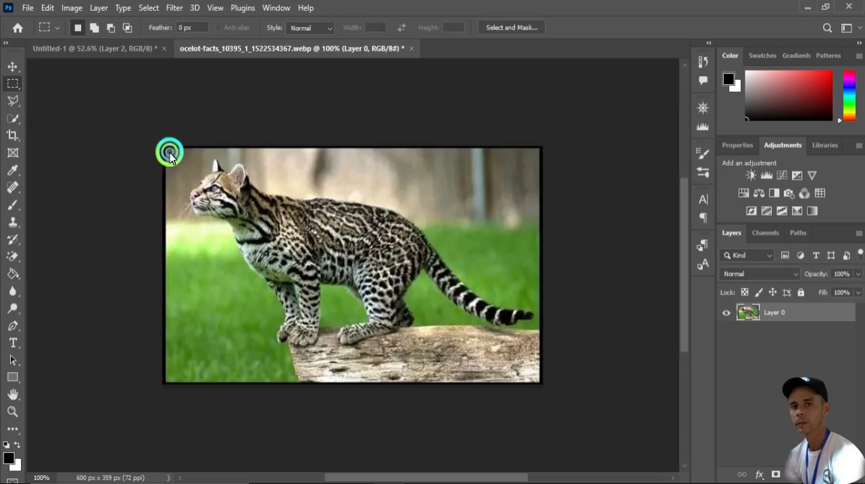
pyautogui.moveTo(169, 152); pyautogui.dragTo(538, 380)
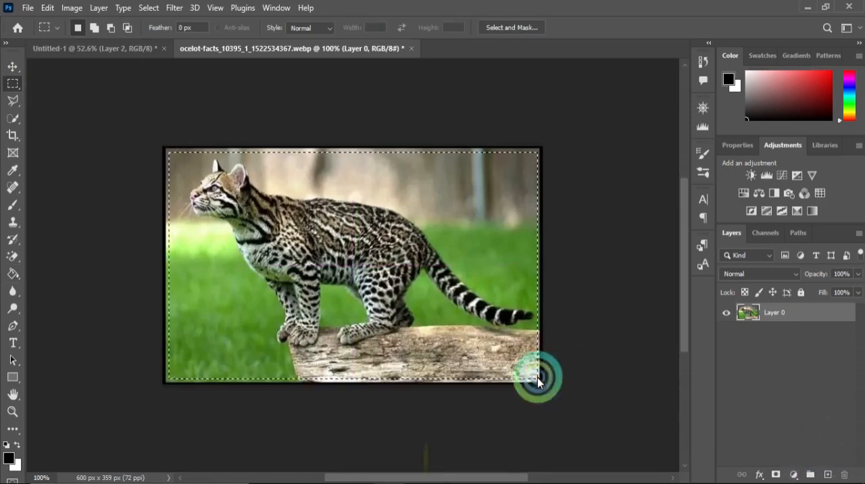
# - Move the selected ocelot photo into the Untitled-1 document and place it over the black phone screen
pyautogui.click(12, 66)
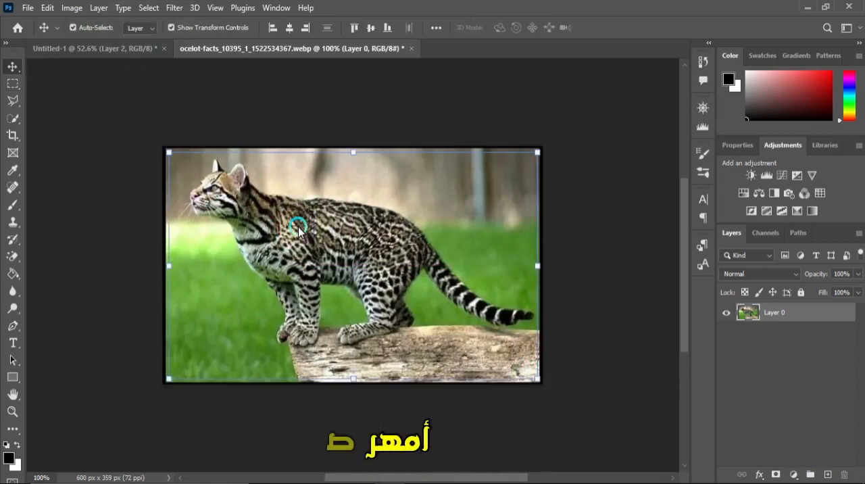
pyautogui.moveTo(297, 229); pyautogui.dragTo(201, 176)
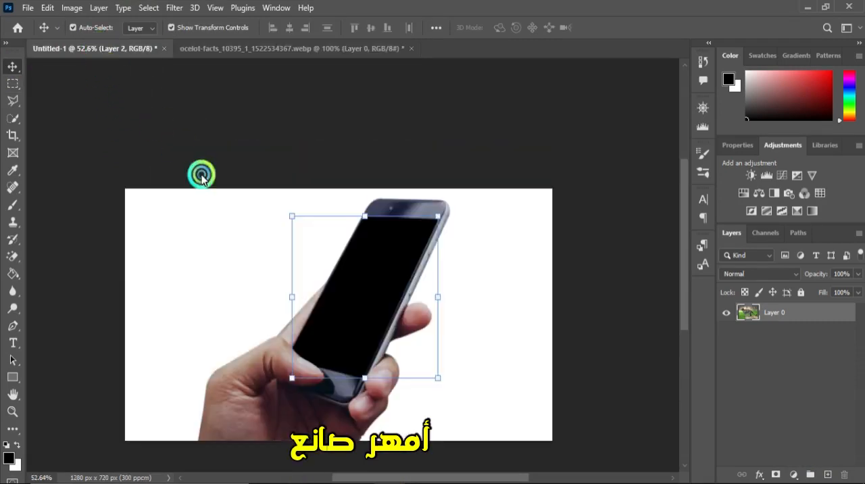
pyautogui.moveTo(340, 294); pyautogui.dragTo(351, 281)
pyautogui.click(420, 281)
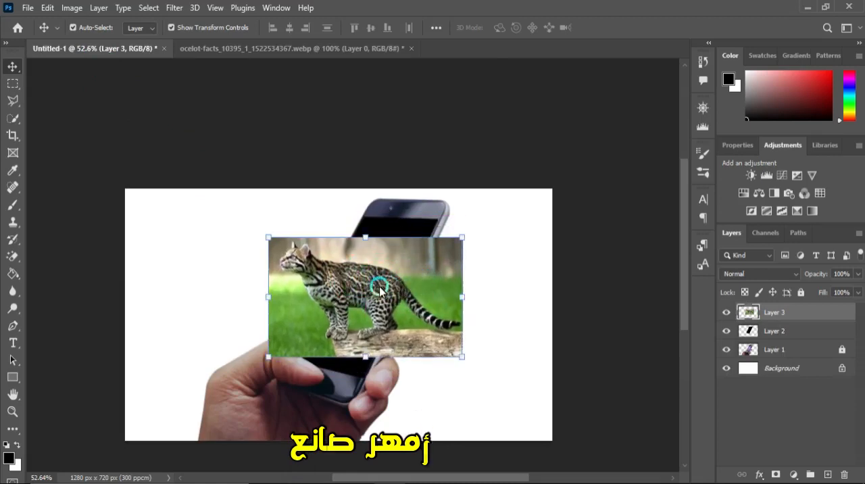
# - Scale the ocelot photo to about 138% and rotate it about 6.6° so that it covers most of the phone screen
pyautogui.moveTo(268, 238); pyautogui.dragTo(297, 256)
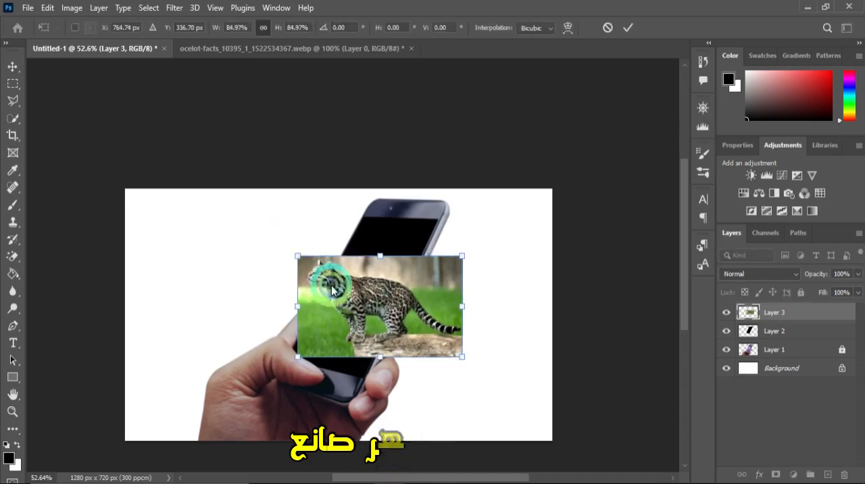
pyautogui.moveTo(333, 286); pyautogui.dragTo(325, 250)
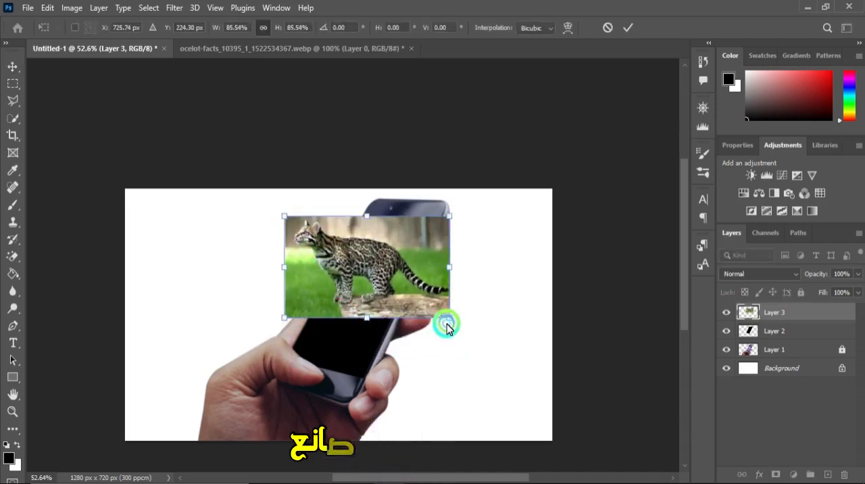
pyautogui.moveTo(447, 324); pyautogui.dragTo(379, 351)
pyautogui.moveTo(346, 278); pyautogui.dragTo(335, 294)
pyautogui.moveTo(493, 231); pyautogui.dragTo(503, 251)
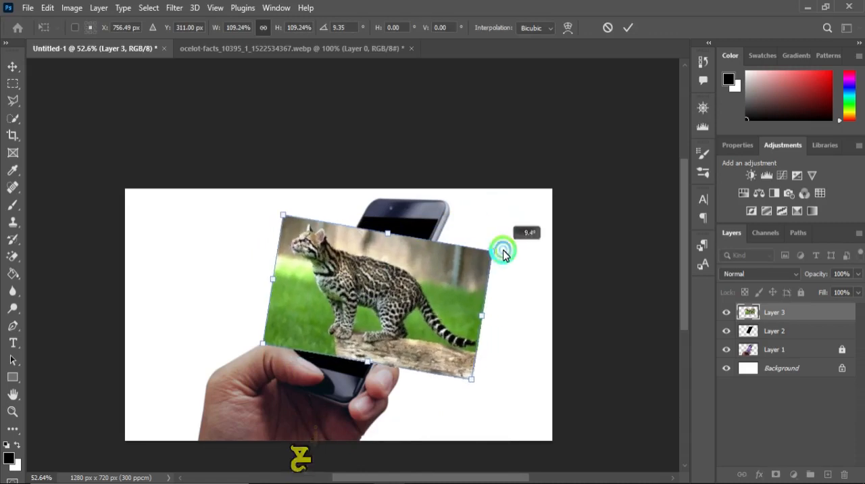
pyautogui.moveTo(367, 361); pyautogui.dragTo(367, 383)
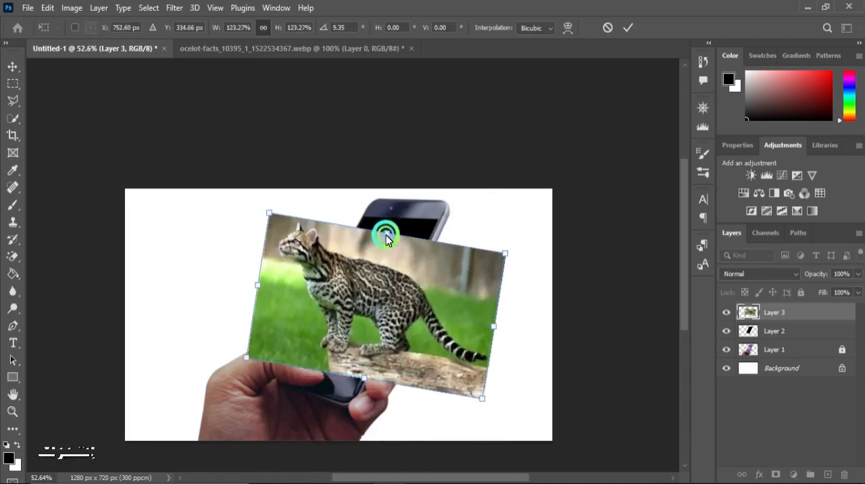
pyautogui.moveTo(386, 237); pyautogui.dragTo(392, 218)
pyautogui.moveTo(533, 228); pyautogui.dragTo(532, 226)
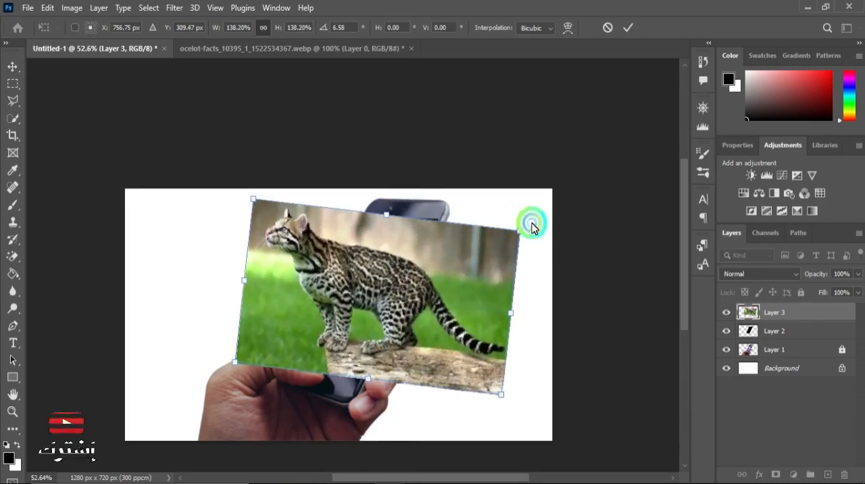
pyautogui.click(178, 154)
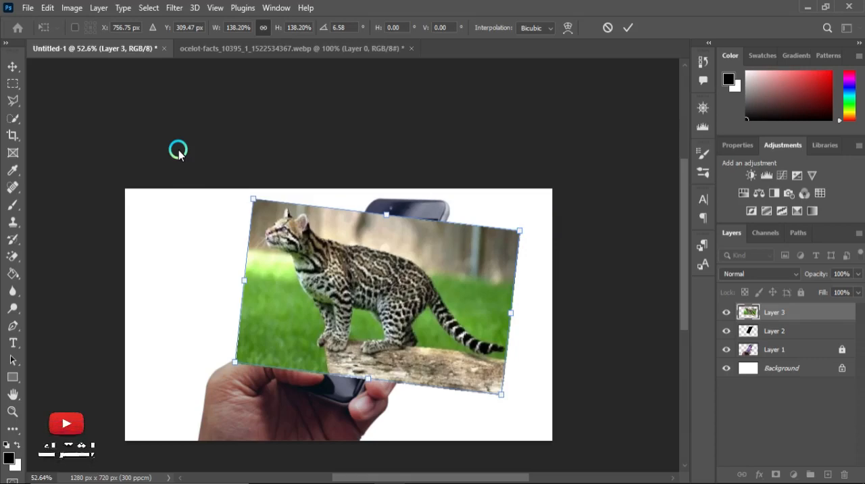
# - Lower the ocelot layer's opacity to 58% and nudge the photo over the phone screen
pyautogui.moveTo(859, 278); pyautogui.dragTo(830, 293)
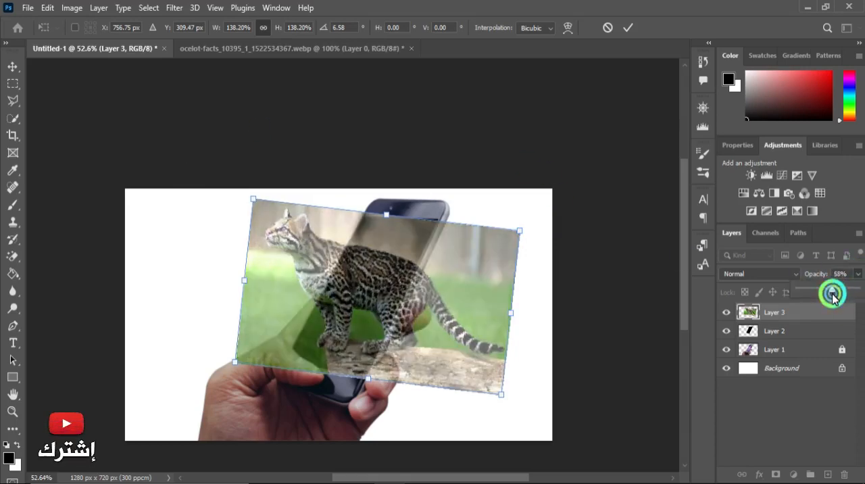
pyautogui.click(428, 311)
pyautogui.moveTo(343, 292); pyautogui.dragTo(342, 298)
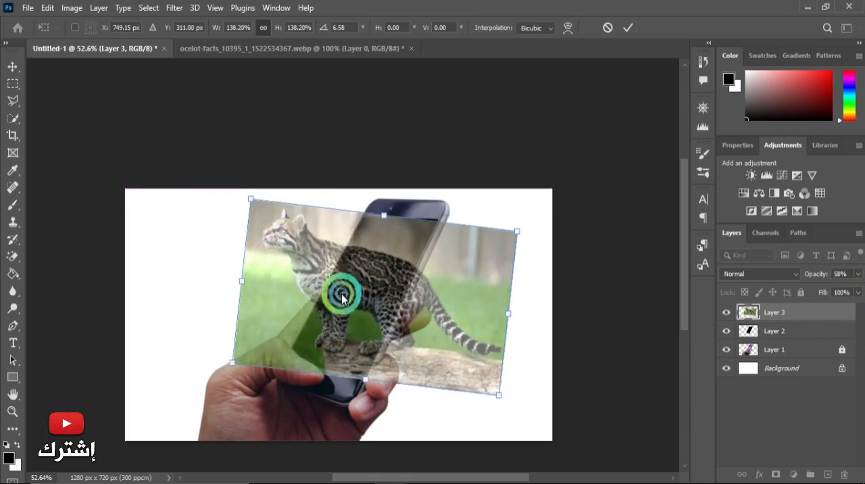
# - Try shrinking the ocelot photo to about 88% and rotating it to about 14.6° over the lower phone screen
pyautogui.moveTo(493, 400); pyautogui.dragTo(419, 349)
pyautogui.moveTo(248, 213); pyautogui.dragTo(260, 224)
pyautogui.moveTo(347, 293); pyautogui.dragTo(353, 305)
pyautogui.scroll(3, 355, 306)
pyautogui.moveTo(483, 231); pyautogui.dragTo(489, 248)
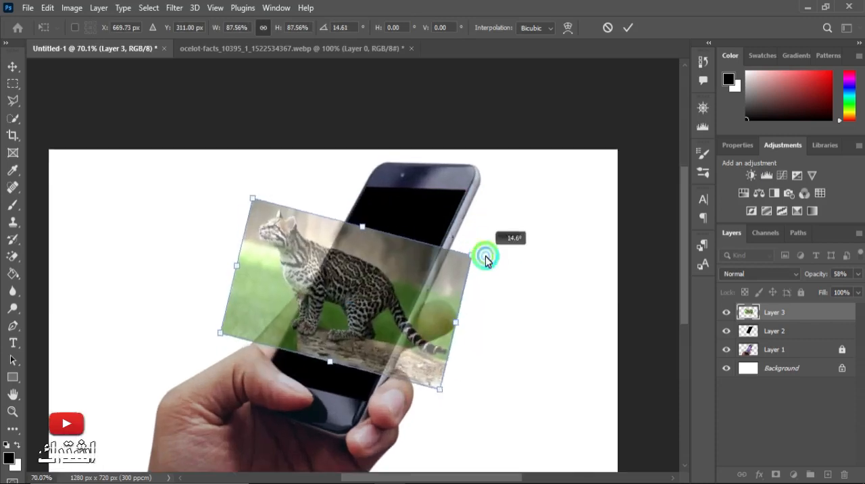
pyautogui.moveTo(329, 301); pyautogui.dragTo(328, 331)
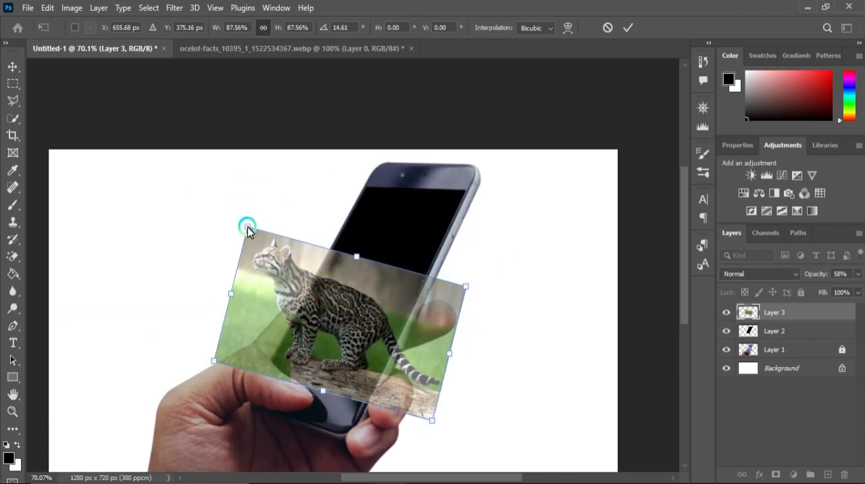
# - Enlarge the ocelot photo to about 139%, rotate it to about 4.9° and position it to cover the whole phone screen
pyautogui.moveTo(248, 226); pyautogui.dragTo(238, 170)
pyautogui.moveTo(265, 269); pyautogui.dragTo(299, 276)
pyautogui.moveTo(371, 234); pyautogui.dragTo(383, 186)
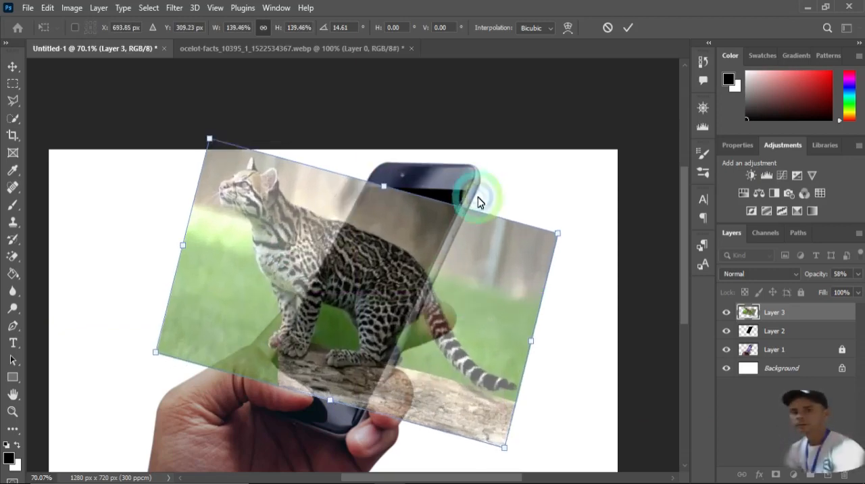
pyautogui.moveTo(571, 233); pyautogui.dragTo(564, 192)
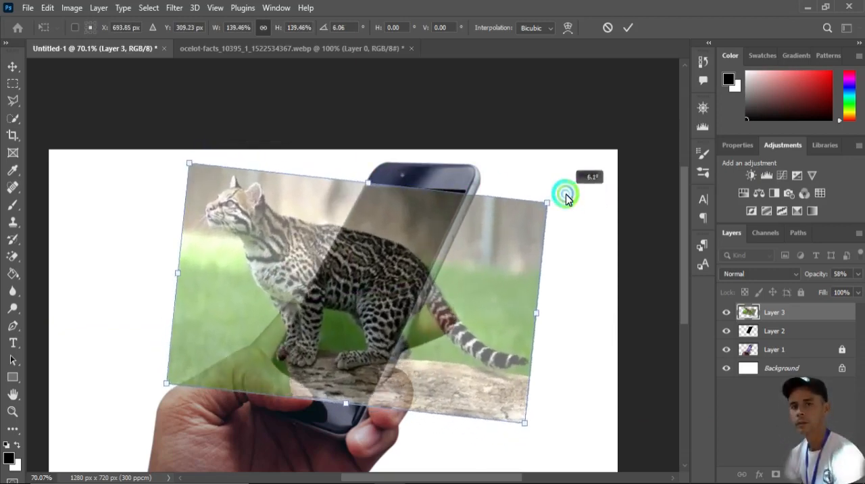
pyautogui.moveTo(277, 277); pyautogui.dragTo(294, 276)
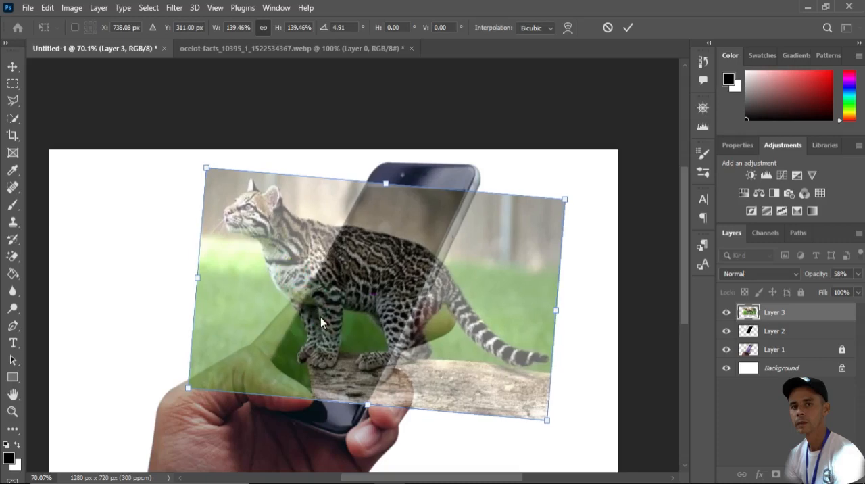
pyautogui.moveTo(321, 322)
pyautogui.mouseDown()
pyautogui.moveTo(323, 306)
pyautogui.moveTo(322, 320)
pyautogui.mouseUp()
pyautogui.scroll(-5, 248, 328)
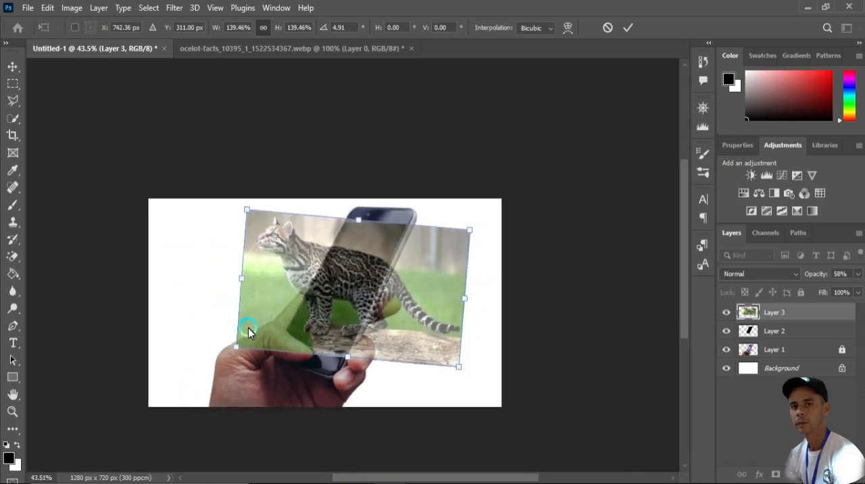
# - Apply the transform and duplicate the ocelot photo layer
pyautogui.scroll(3, 297, 389)
pyautogui.click(811, 335)
pyautogui.moveTo(812, 340); pyautogui.dragTo(828, 472)
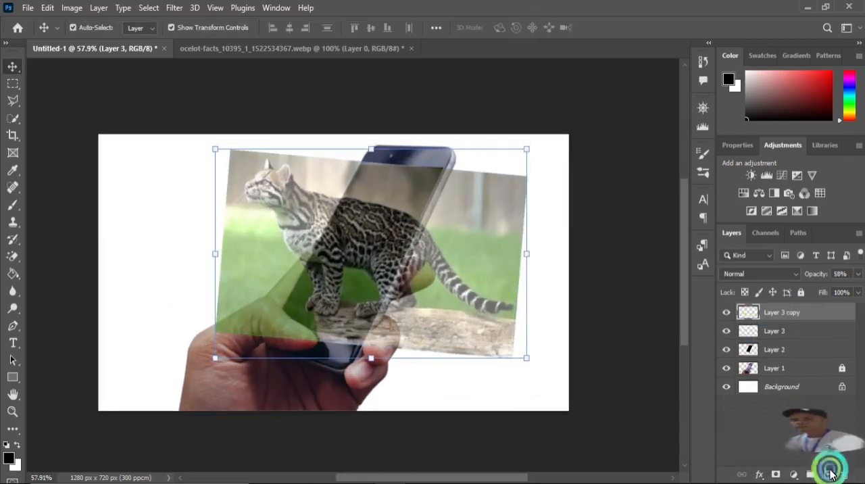
pyautogui.click(725, 316)
pyautogui.click(725, 316)
# - Set the opacity of Layer 3 copy to 100% and hide that layer
pyautogui.click(778, 304)
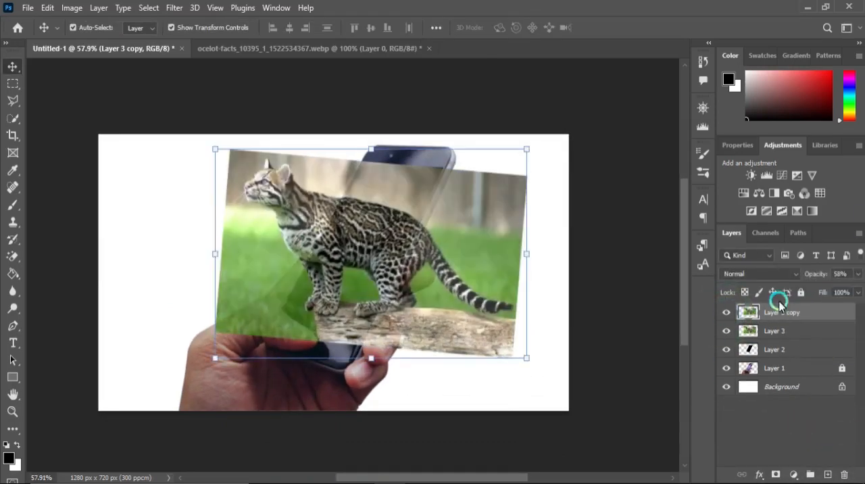
pyautogui.moveTo(829, 289); pyautogui.dragTo(858, 289)
pyautogui.click(727, 313)
# - Set Layer 3's opacity to 100% and clip it to the black phone screen shape on Layer 2
pyautogui.click(790, 330)
pyautogui.click(857, 275)
pyautogui.rightClick(771, 325)
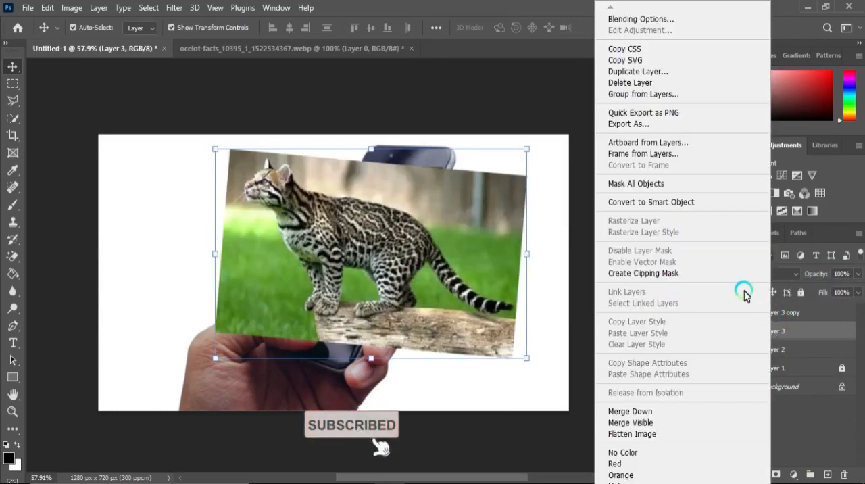
pyautogui.click(660, 273)
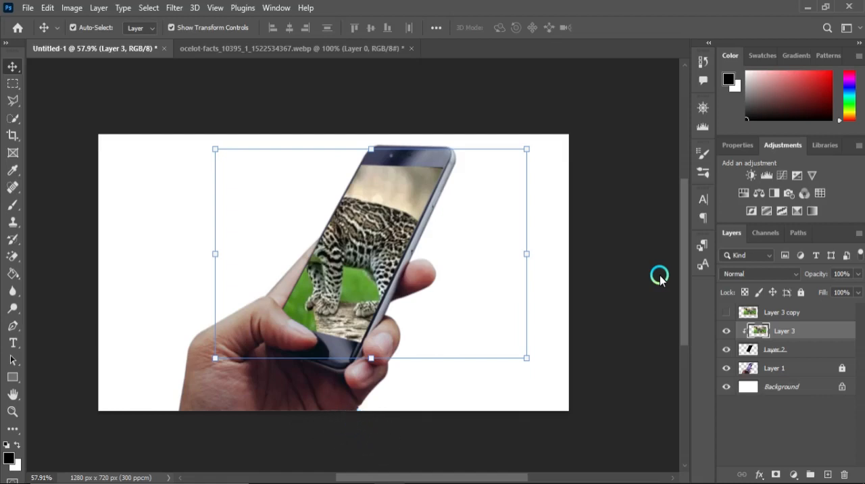
# - Show Layer 3 copy, make it active and quick-select the ocelot's head, back and front body
pyautogui.click(726, 312)
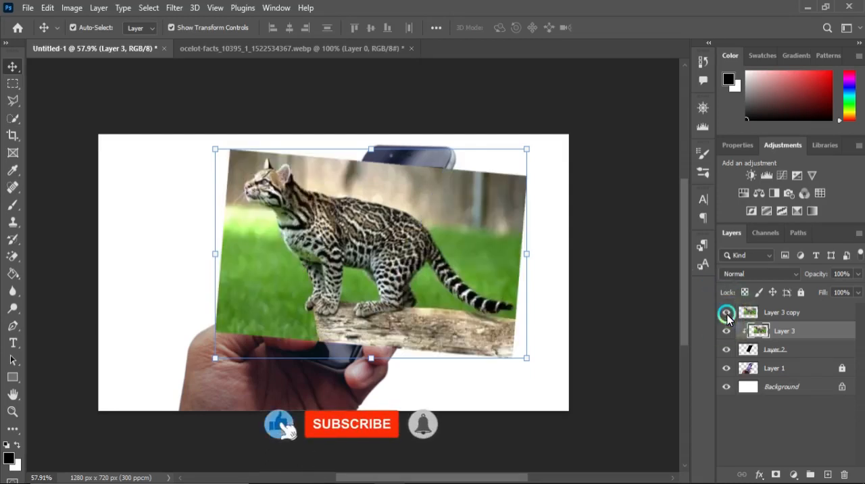
pyautogui.click(761, 314)
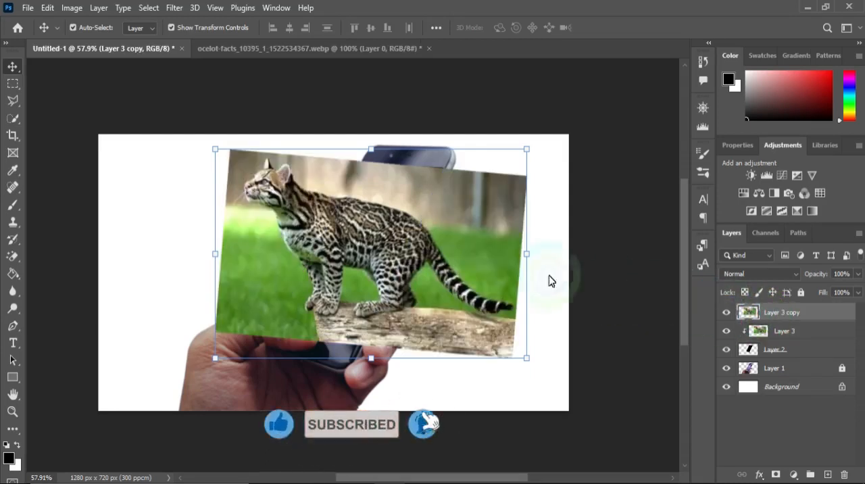
pyautogui.scroll(4, 271, 168)
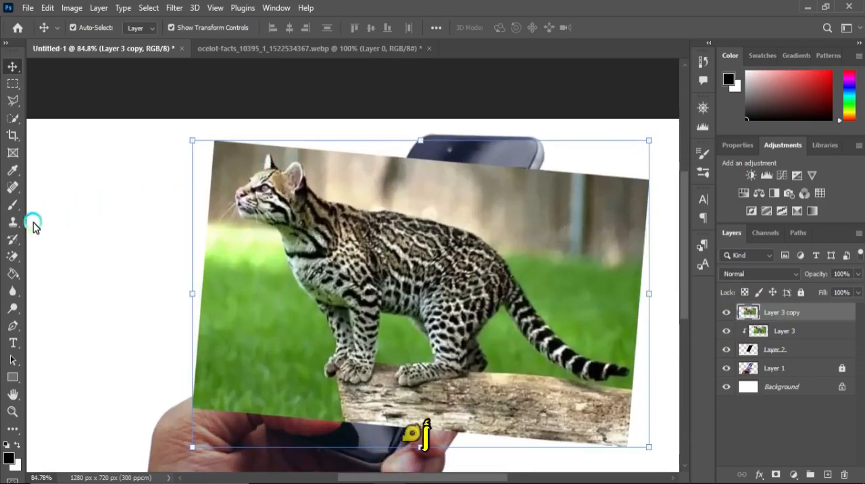
pyautogui.click(13, 117)
pyautogui.moveTo(263, 162)
pyautogui.mouseDown()
pyautogui.moveTo(315, 217)
pyautogui.moveTo(340, 213)
pyautogui.moveTo(393, 230)
pyautogui.moveTo(365, 219)
pyautogui.moveTo(379, 220)
pyautogui.moveTo(343, 230)
pyautogui.moveTo(352, 238)
pyautogui.moveTo(348, 278)
pyautogui.moveTo(365, 240)
pyautogui.moveTo(390, 236)
pyautogui.moveTo(342, 313)
pyautogui.moveTo(333, 369)
pyautogui.moveTo(341, 342)
pyautogui.moveTo(326, 309)
pyautogui.moveTo(321, 244)
pyautogui.moveTo(342, 255)
pyautogui.moveTo(308, 251)
pyautogui.moveTo(310, 271)
pyautogui.moveTo(290, 217)
pyautogui.moveTo(246, 204)
pyautogui.moveTo(266, 180)
pyautogui.moveTo(239, 204)
pyautogui.moveTo(249, 213)
pyautogui.moveTo(241, 216)
pyautogui.moveTo(255, 195)
pyautogui.moveTo(283, 202)
pyautogui.moveTo(306, 166)
pyautogui.moveTo(303, 151)
pyautogui.moveTo(299, 203)
pyautogui.moveTo(341, 179)
pyautogui.moveTo(399, 179)
pyautogui.moveTo(392, 148)
pyautogui.moveTo(373, 183)
pyautogui.moveTo(465, 259)
pyautogui.moveTo(411, 224)
pyautogui.mouseUp()
pyautogui.scroll(5, 248, 211)
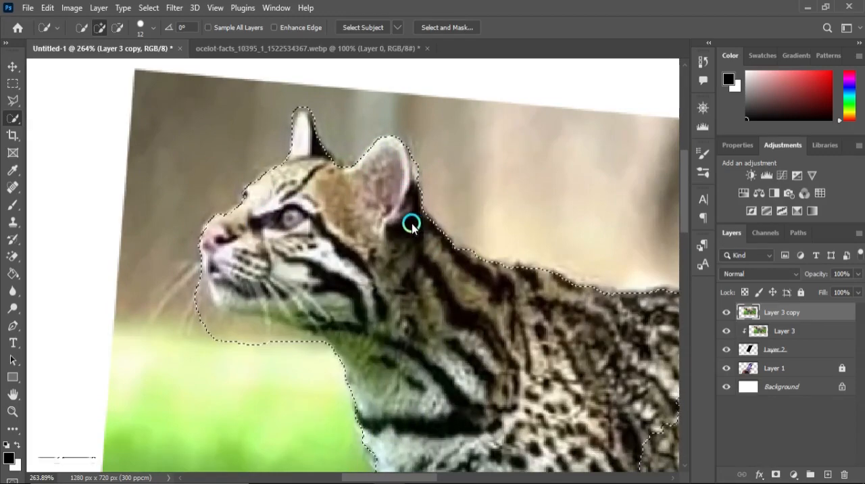
# - Extend the quick selection along the ocelot's neck and chest and over the edge of its face
pyautogui.scroll(-5, 381, 226)
pyautogui.scroll(6, 371, 378)
pyautogui.moveTo(358, 328)
pyautogui.mouseDown()
pyautogui.moveTo(399, 390)
pyautogui.moveTo(437, 421)
pyautogui.mouseUp()
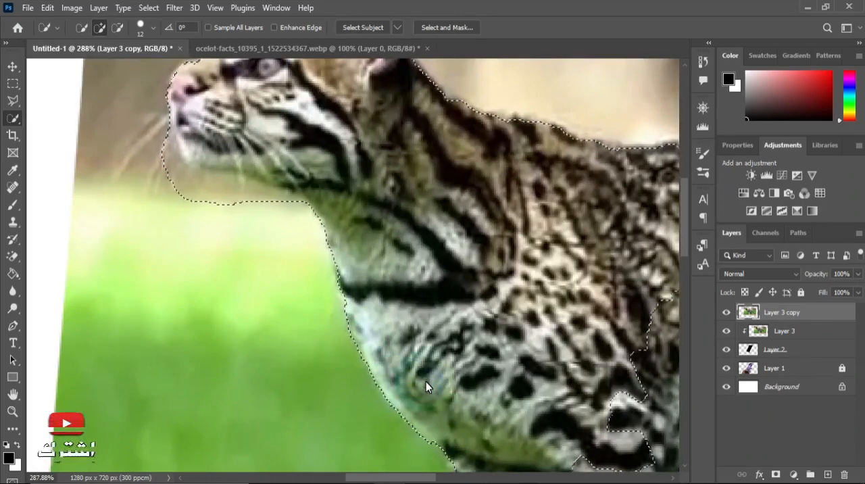
pyautogui.scroll(-5, 424, 381)
pyautogui.scroll(6, 279, 217)
pyautogui.moveTo(273, 183)
pyautogui.mouseDown()
pyautogui.moveTo(287, 167)
pyautogui.moveTo(309, 190)
pyautogui.moveTo(347, 112)
pyautogui.mouseUp()
pyautogui.scroll(-5, 381, 164)
pyautogui.scroll(6, 402, 159)
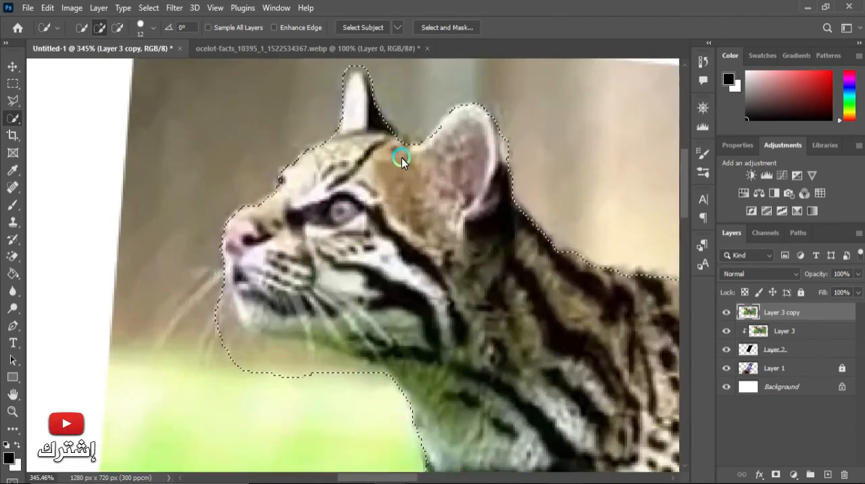
pyautogui.scroll(-4, 380, 169)
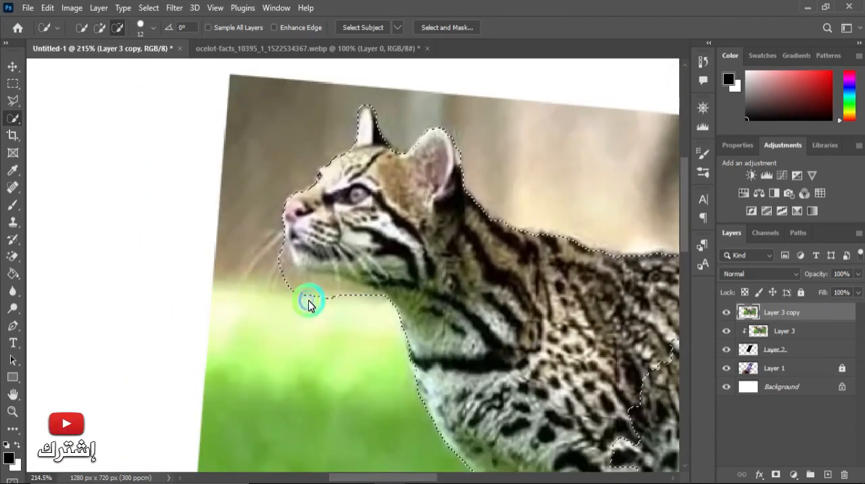
# - Subtract the background below the ocelot's muzzle, chin and throat from the selection
pyautogui.moveTo(308, 305)
pyautogui.mouseDown()
pyautogui.moveTo(305, 289)
pyautogui.moveTo(272, 266)
pyautogui.mouseUp()
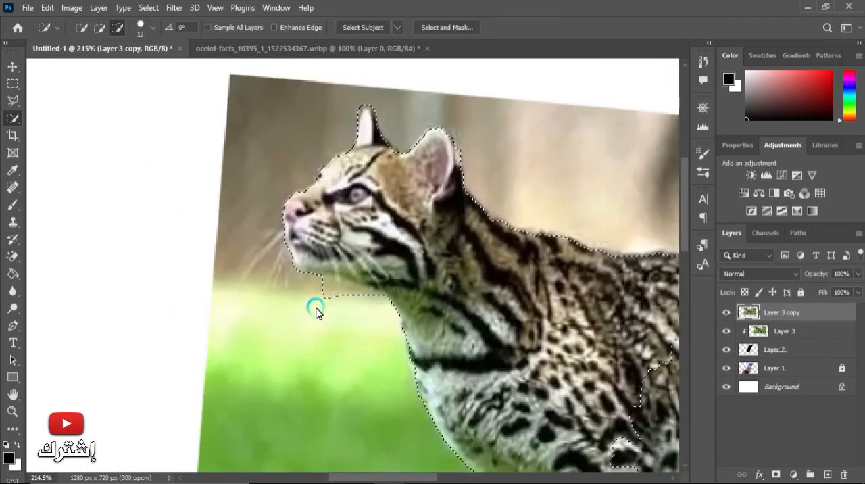
pyautogui.moveTo(316, 310)
pyautogui.mouseDown()
pyautogui.moveTo(333, 302)
pyautogui.moveTo(368, 310)
pyautogui.mouseUp()
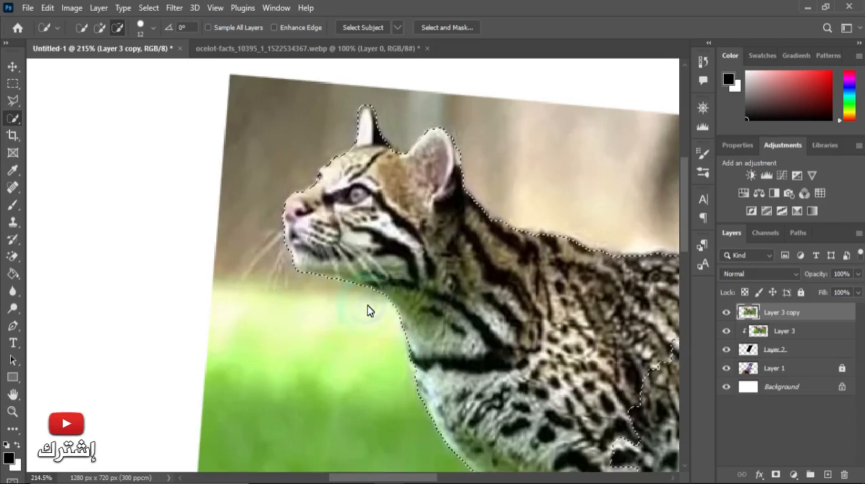
pyautogui.scroll(4, 367, 310)
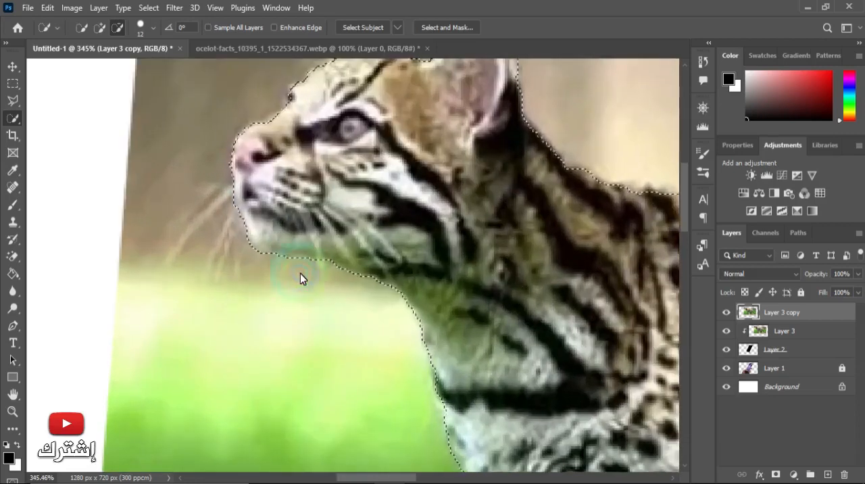
pyautogui.scroll(-3, 323, 275)
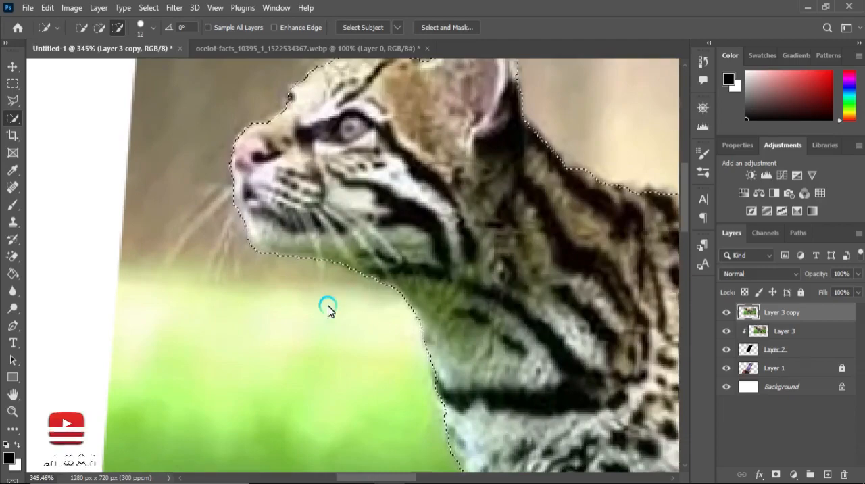
# - Check the outline around the ocelot's head, chest and front legs and add a layer mask to Layer 3 copy from this selection
pyautogui.scroll(-3, 328, 305)
pyautogui.scroll(1, 245, 277)
pyautogui.scroll(1, 390, 464)
pyautogui.scroll(-3, 356, 447)
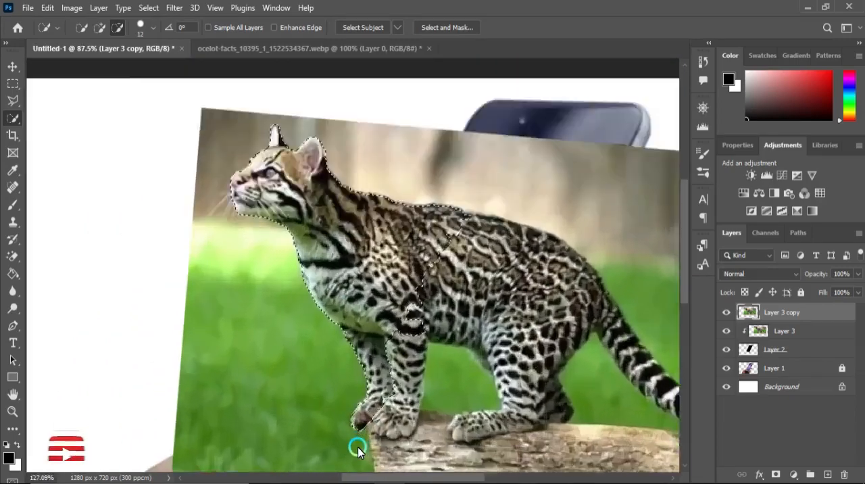
pyautogui.scroll(7, 357, 447)
pyautogui.scroll(-5, 338, 433)
pyautogui.scroll(-3, 271, 398)
pyautogui.scroll(1, 264, 448)
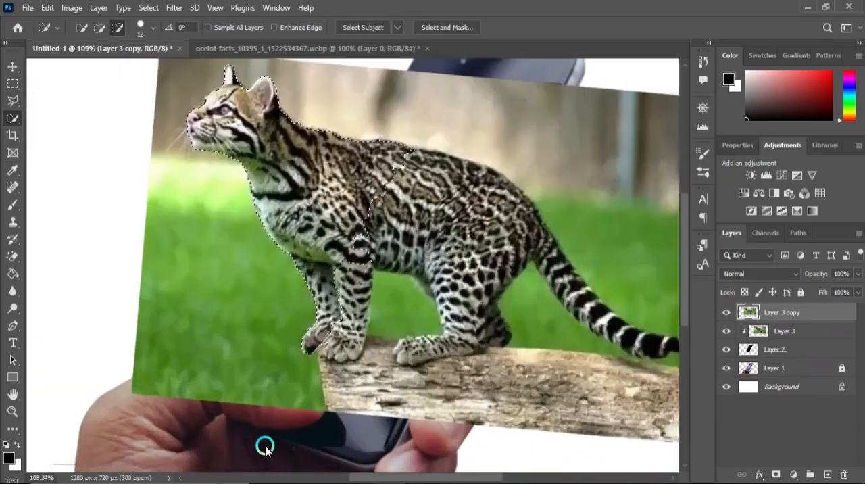
pyautogui.scroll(-1, 405, 392)
pyautogui.scroll(-1, 493, 311)
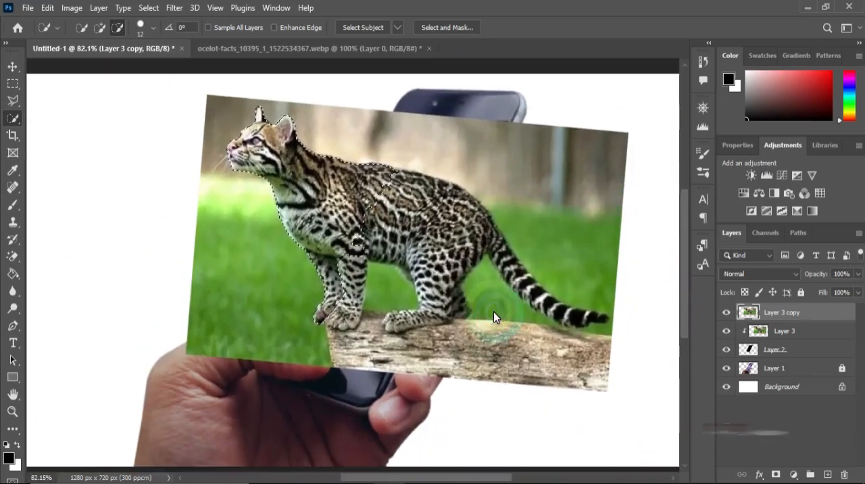
pyautogui.click(774, 474)
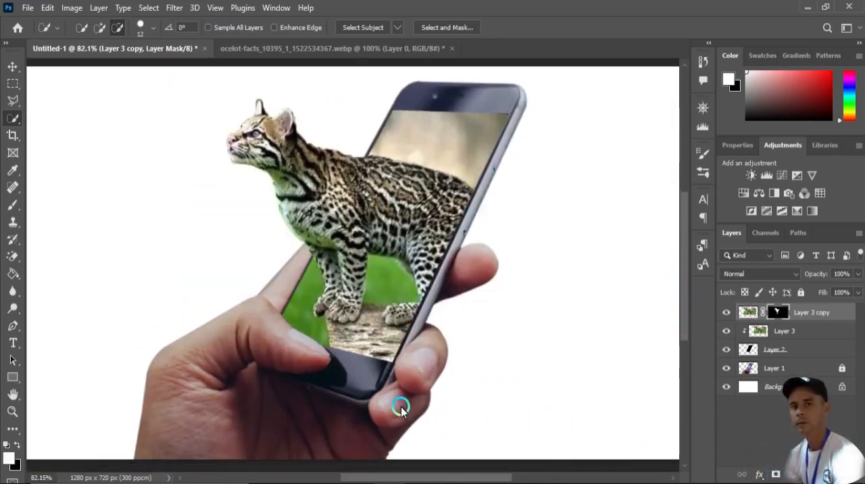
pyautogui.scroll(-2, 344, 168)
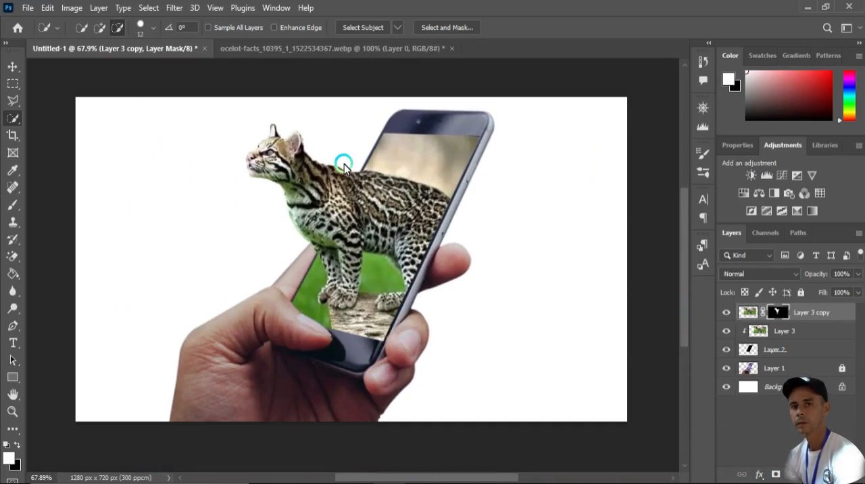
# - Add an empty layer directly above the Background and activate the Brush tool
pyautogui.click(783, 386)
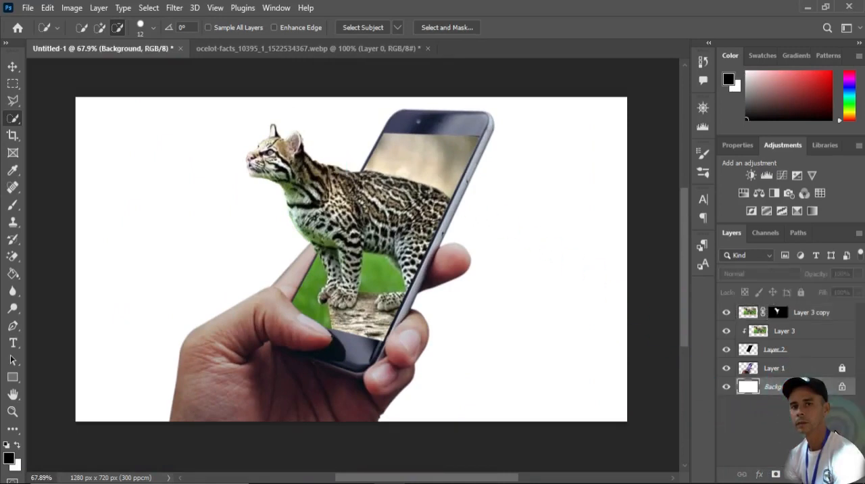
pyautogui.click(825, 474)
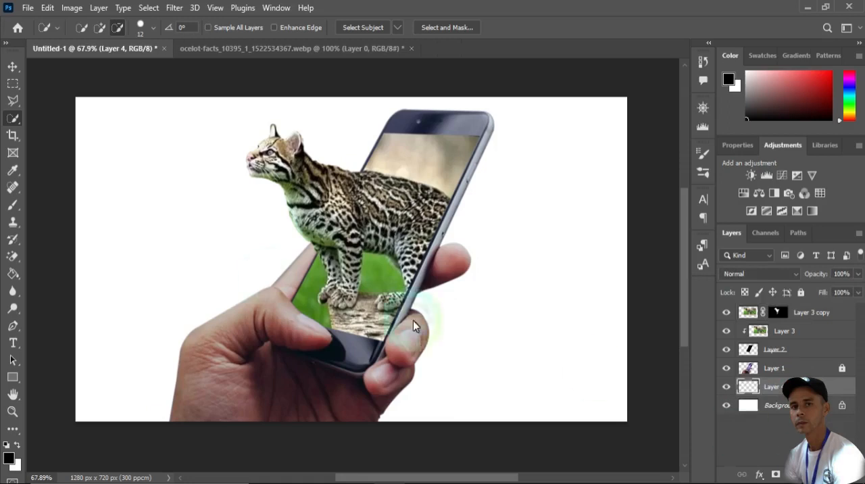
pyautogui.click(11, 210)
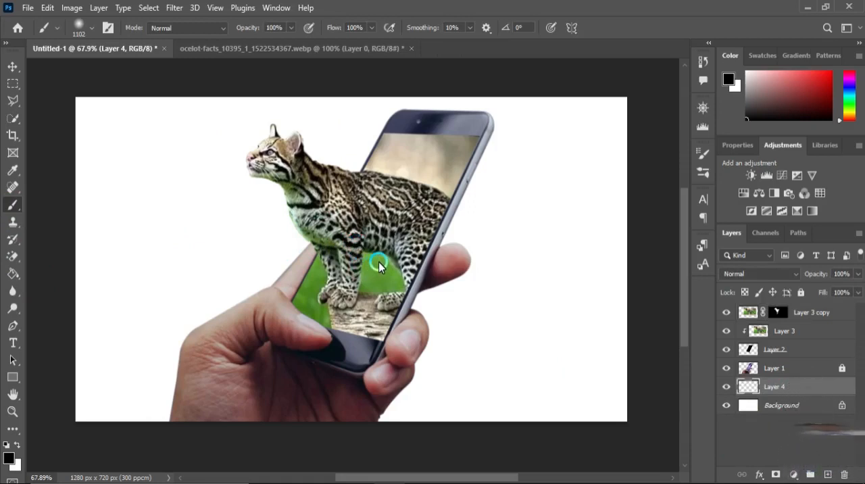
# - Set the foreground colour to #d5c8c8 and paint a soft backdrop on Layer 4 with the 1102 px brush centred behind the phone
pyautogui.click(9, 458)
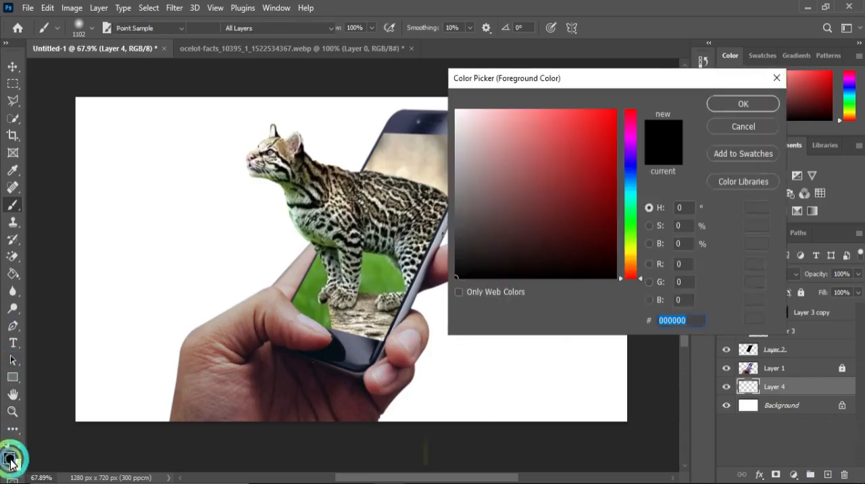
pyautogui.moveTo(489, 220); pyautogui.dragTo(465, 140)
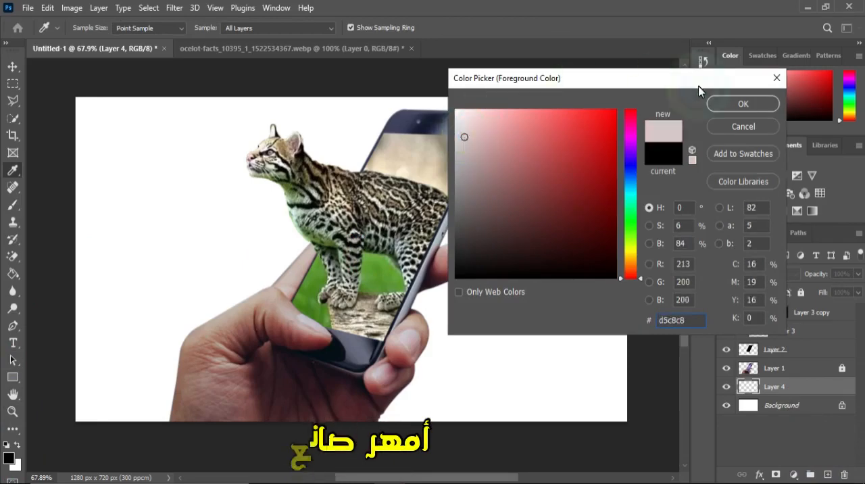
pyautogui.click(719, 103)
pyautogui.press('b')
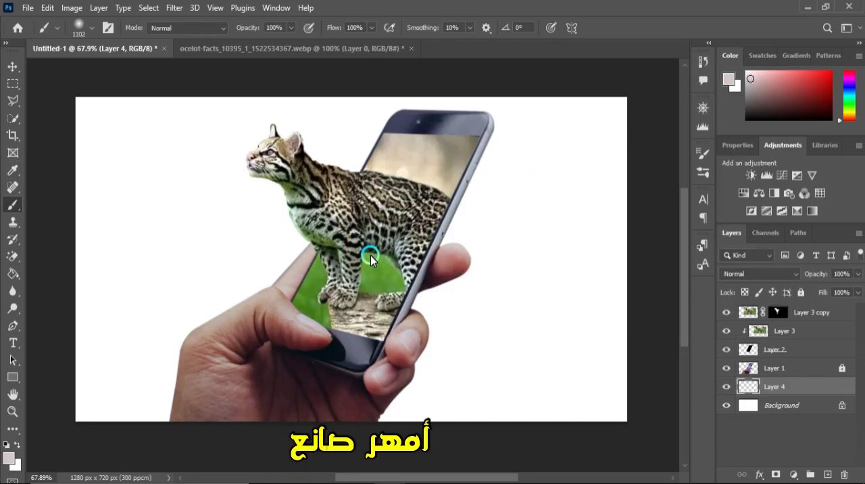
pyautogui.click(371, 254)
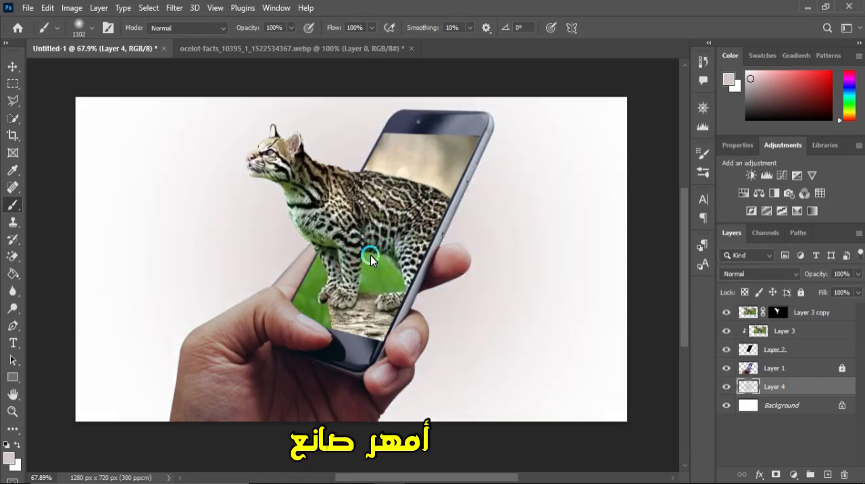
pyautogui.click(371, 255)
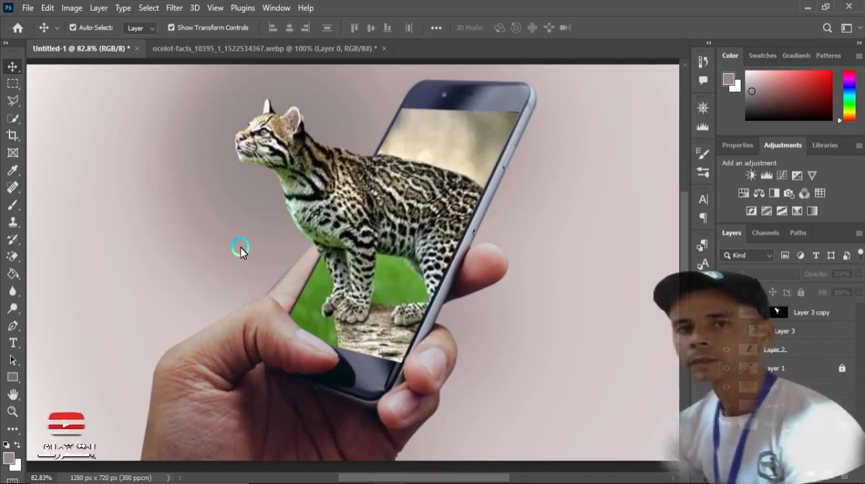
pyautogui.scroll(-1, 240, 248)
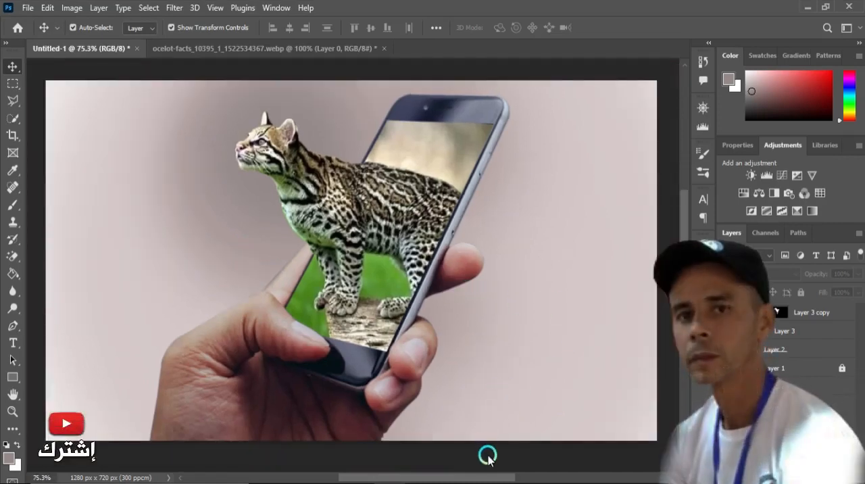
pyautogui.moveTo(498, 477); pyautogui.dragTo(496, 477)
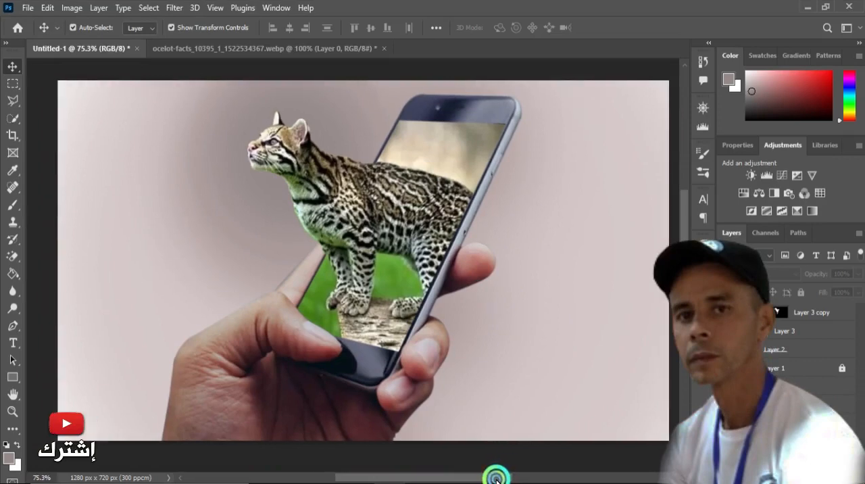